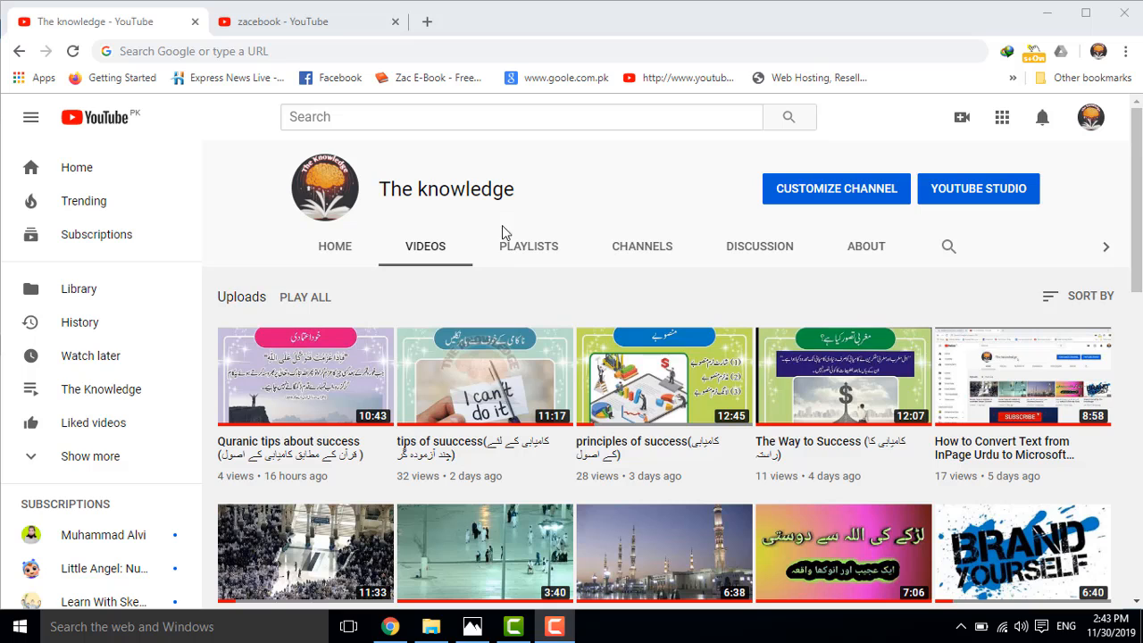
# - Switch to the browser tab showing the zacebook video and start a new video upload to the channel
pyautogui.moveTo(1138, 159); pyautogui.dragTo(1140, 316)
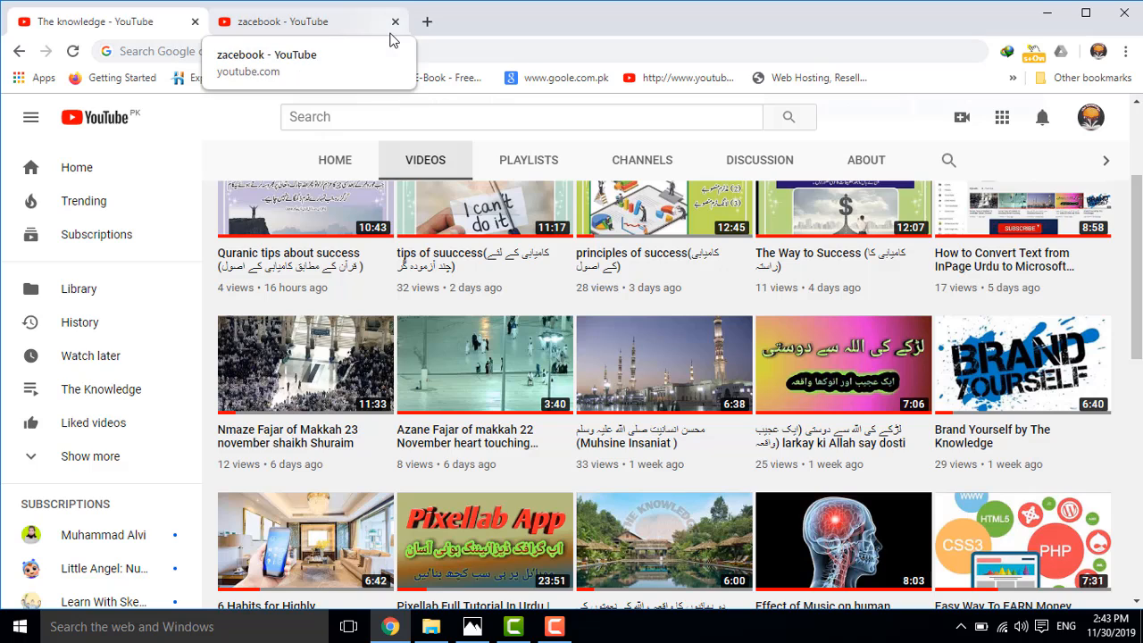
pyautogui.click(282, 24)
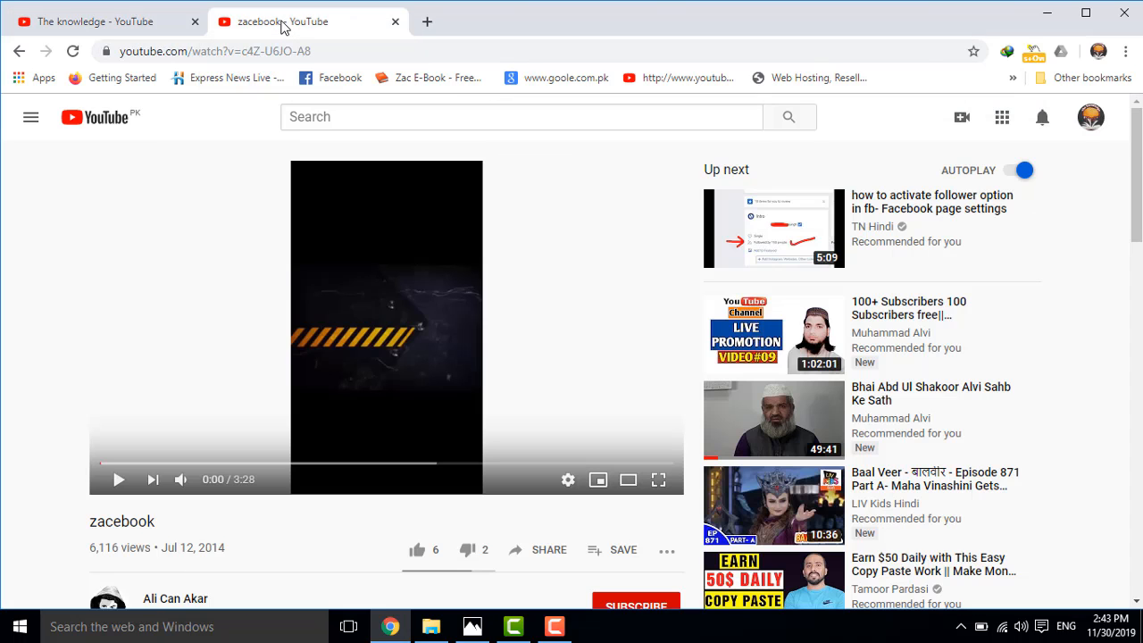
pyautogui.click(962, 130)
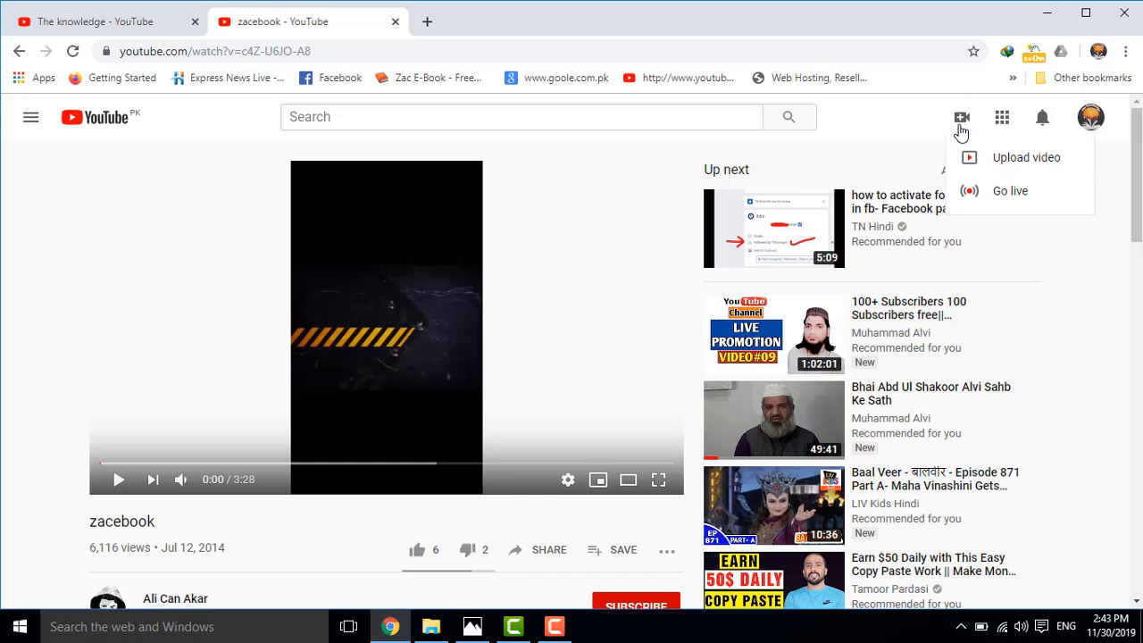
pyautogui.click(999, 163)
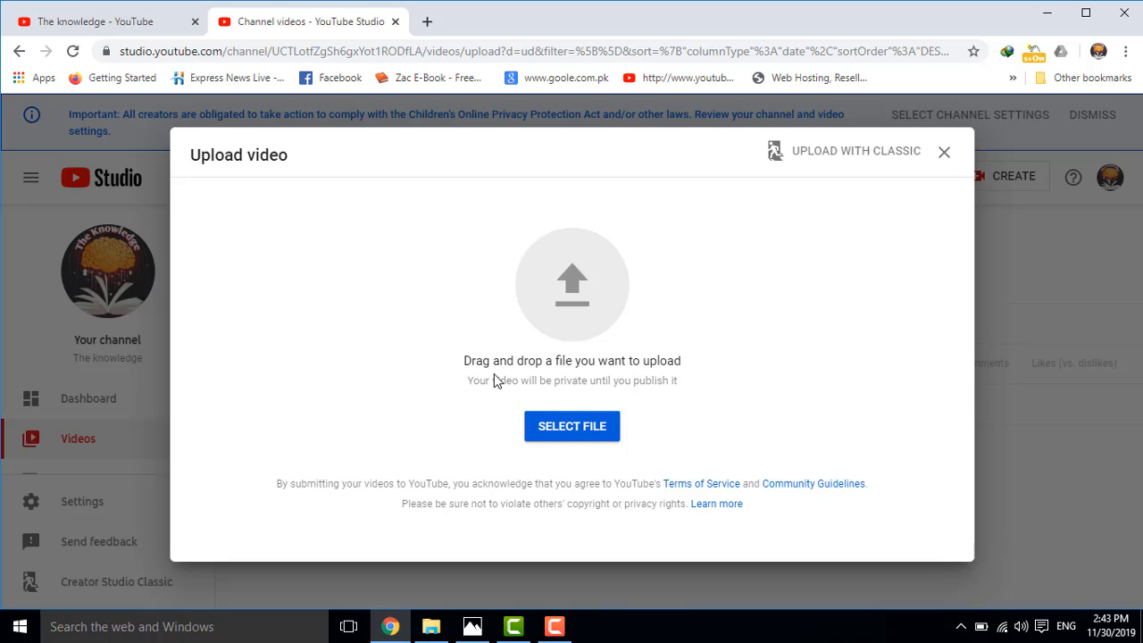
# - Choose the file _Getintopc.com_Adobe_Photoshop_CC_2019 from the Video folder in Downloads for upload
pyautogui.click(571, 310)
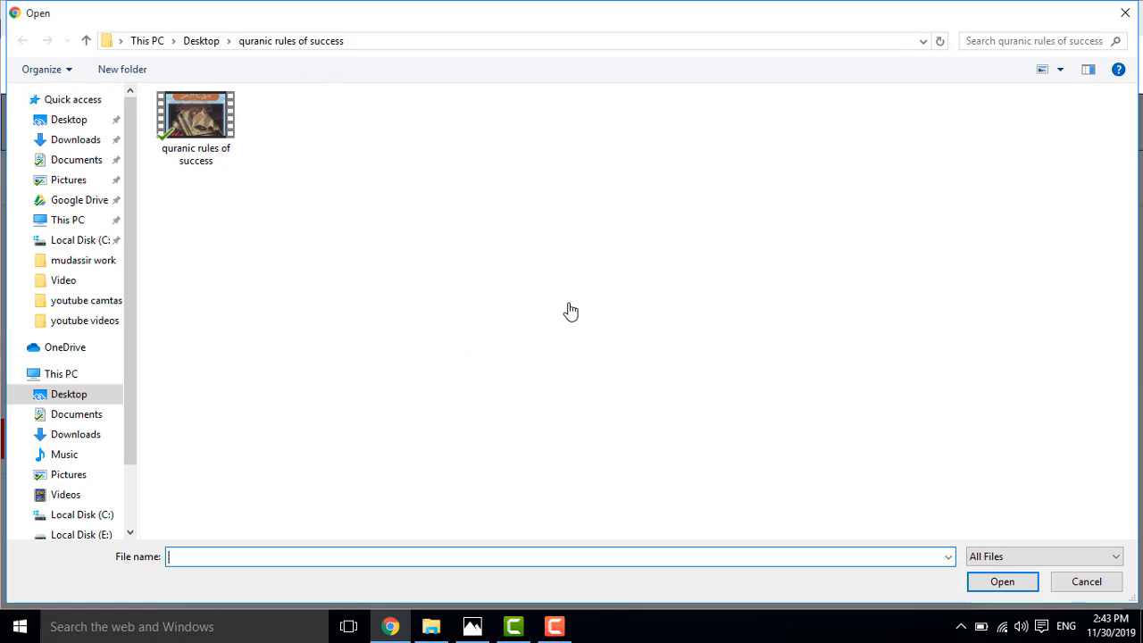
pyautogui.click(64, 281)
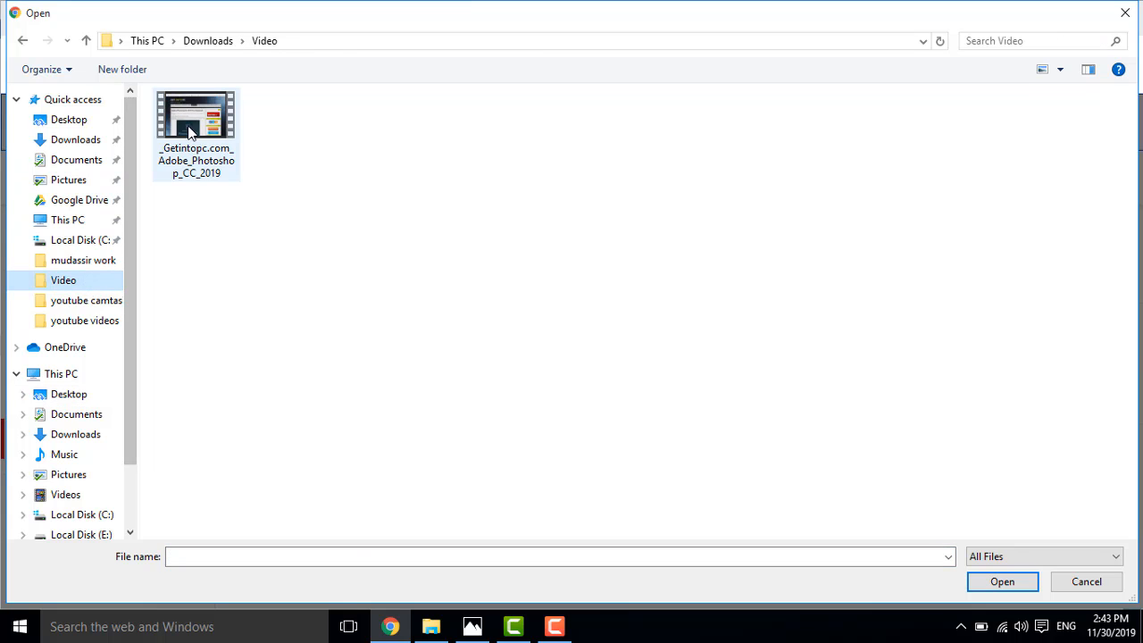
pyautogui.click(190, 132)
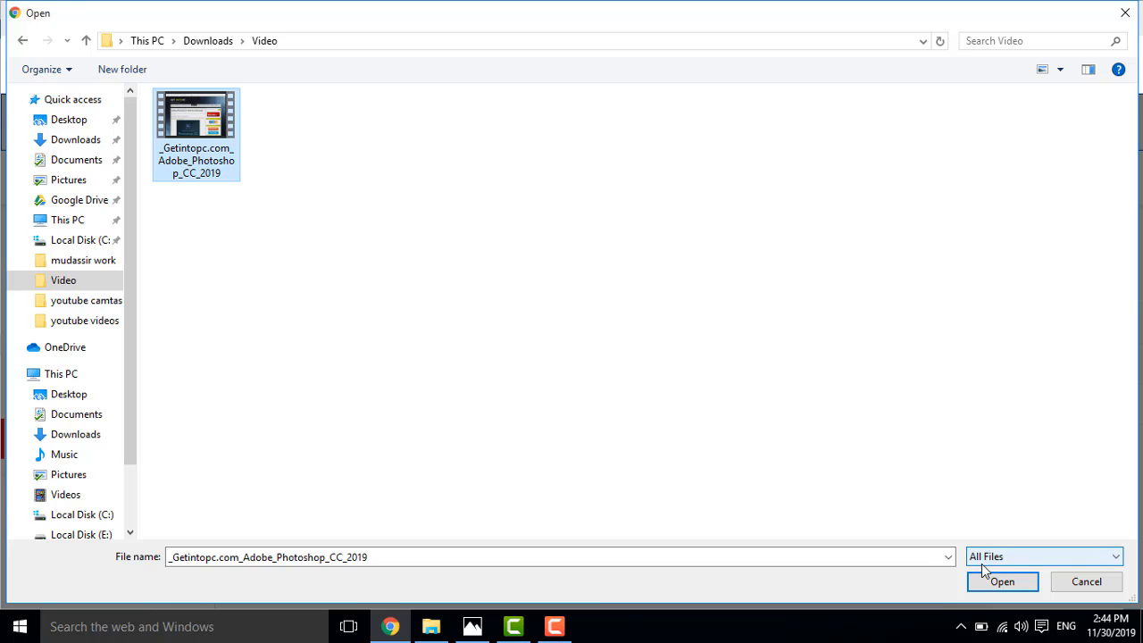
pyautogui.click(999, 580)
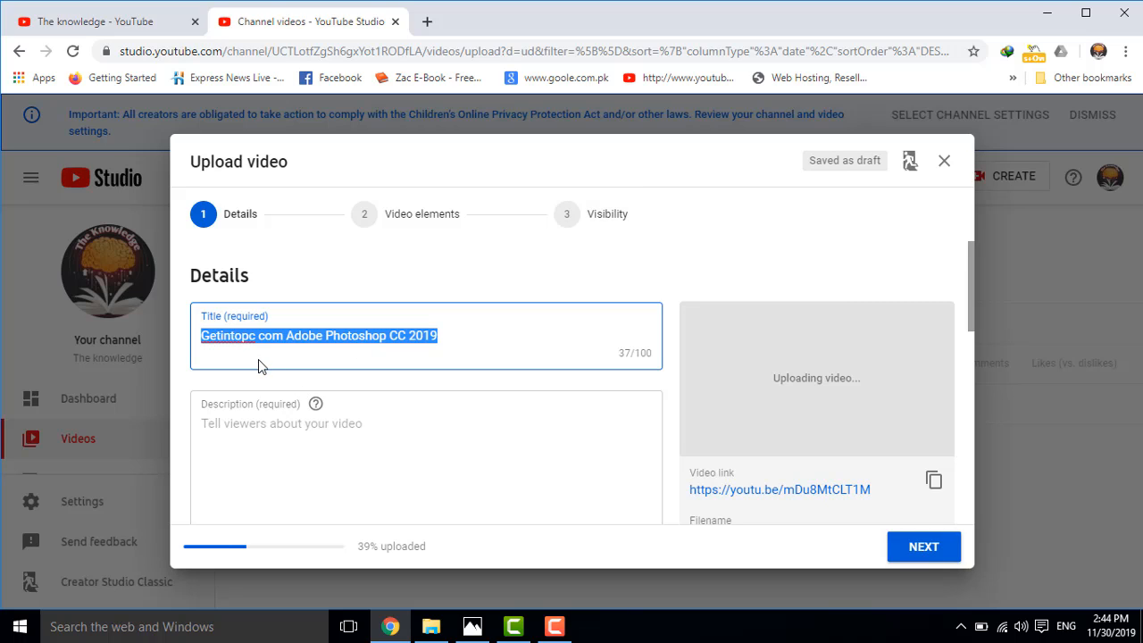
# - Enter "asdfghj" as the video description and add the video to the playlist The Knowledge
pyautogui.click(264, 441)
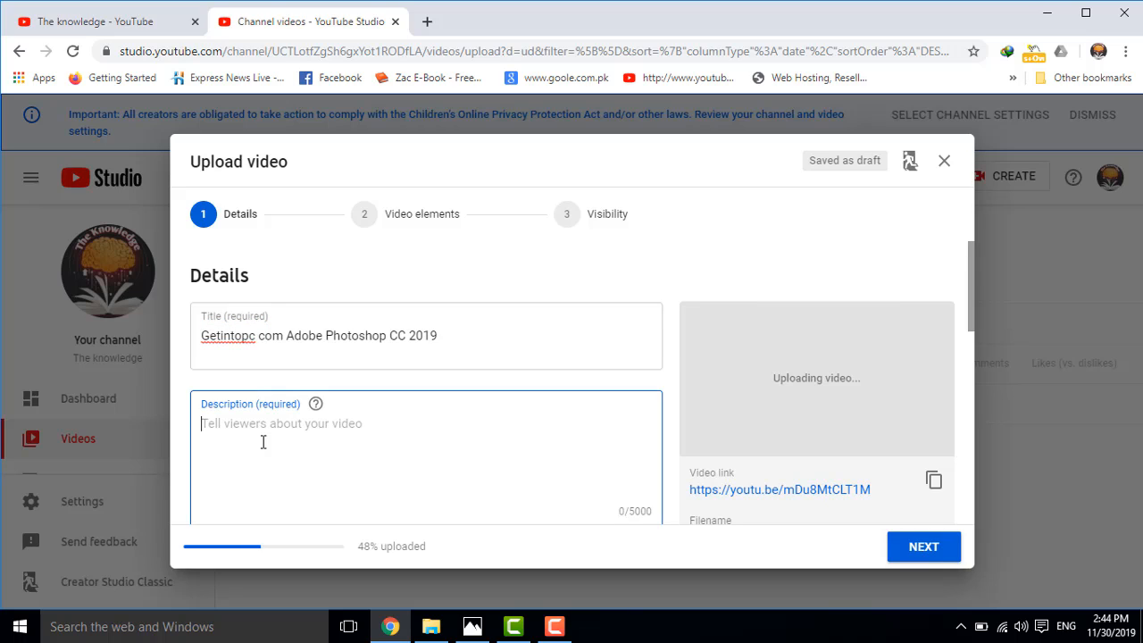
pyautogui.write('asdfghj')
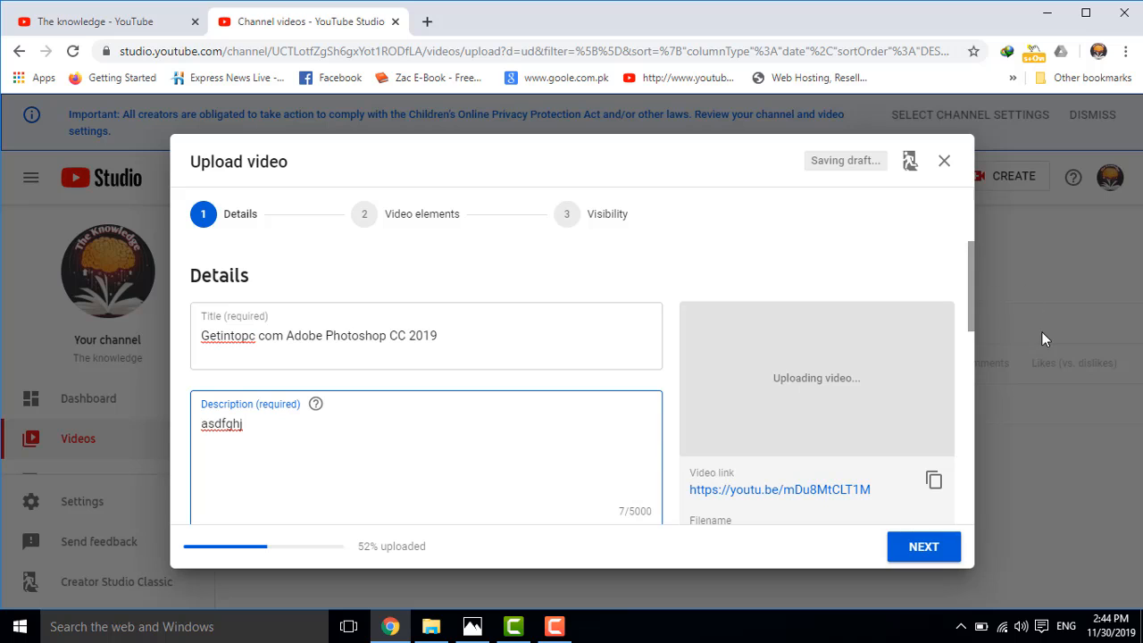
pyautogui.moveTo(972, 291); pyautogui.dragTo(972, 380)
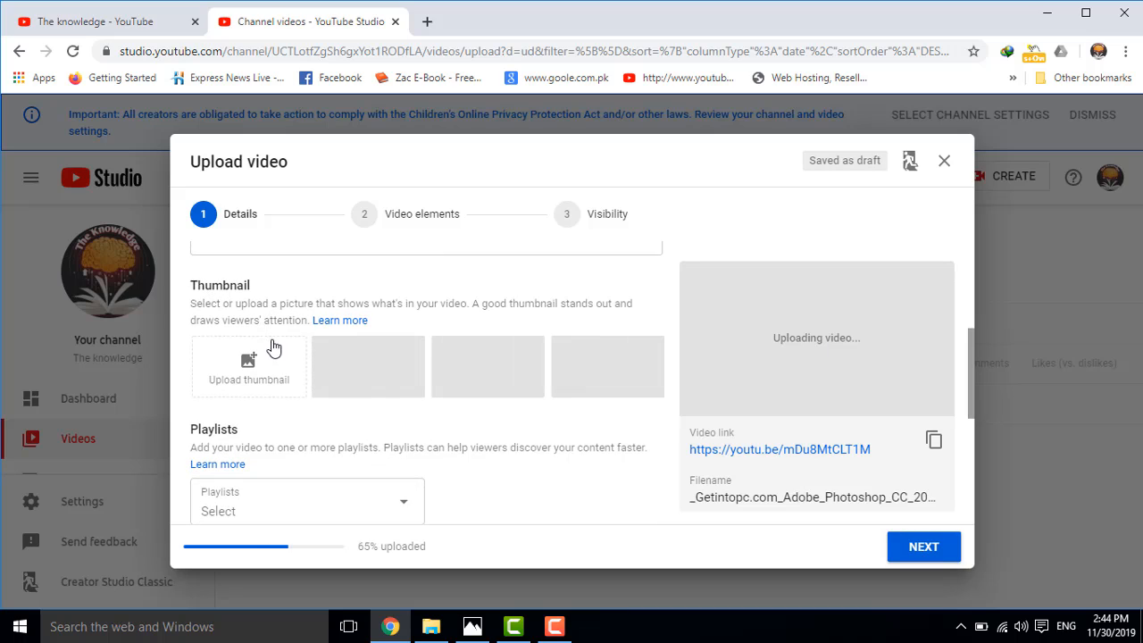
pyautogui.click(397, 509)
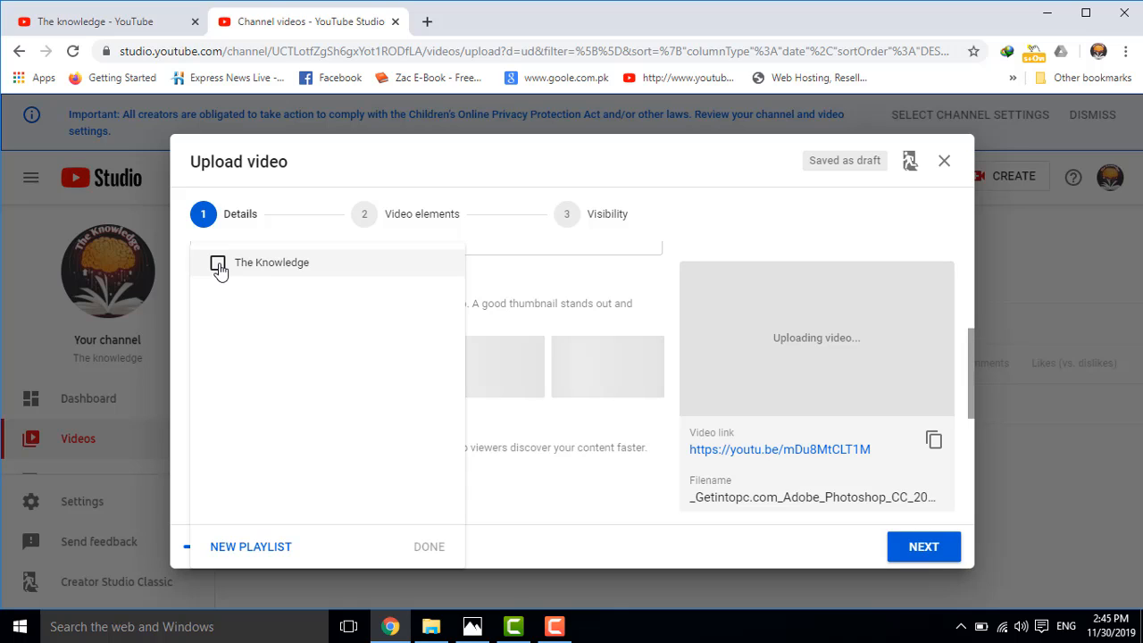
pyautogui.click(218, 266)
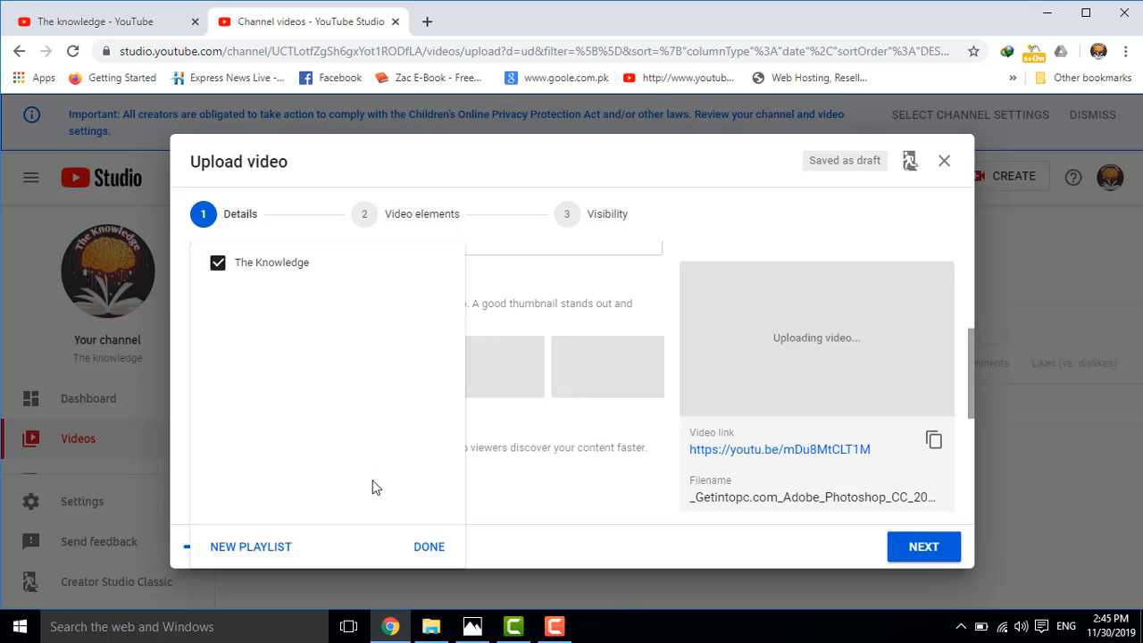
pyautogui.click(430, 552)
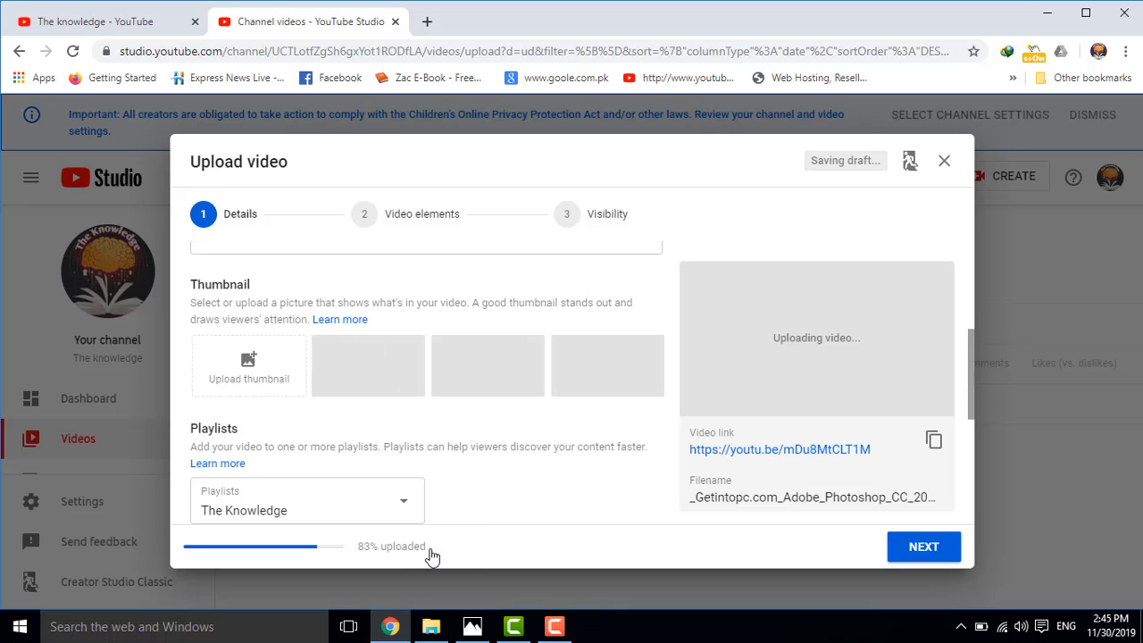
# - Set the video's audience to "Yes, it's made for kids"
pyautogui.moveTo(969, 358); pyautogui.dragTo(981, 458)
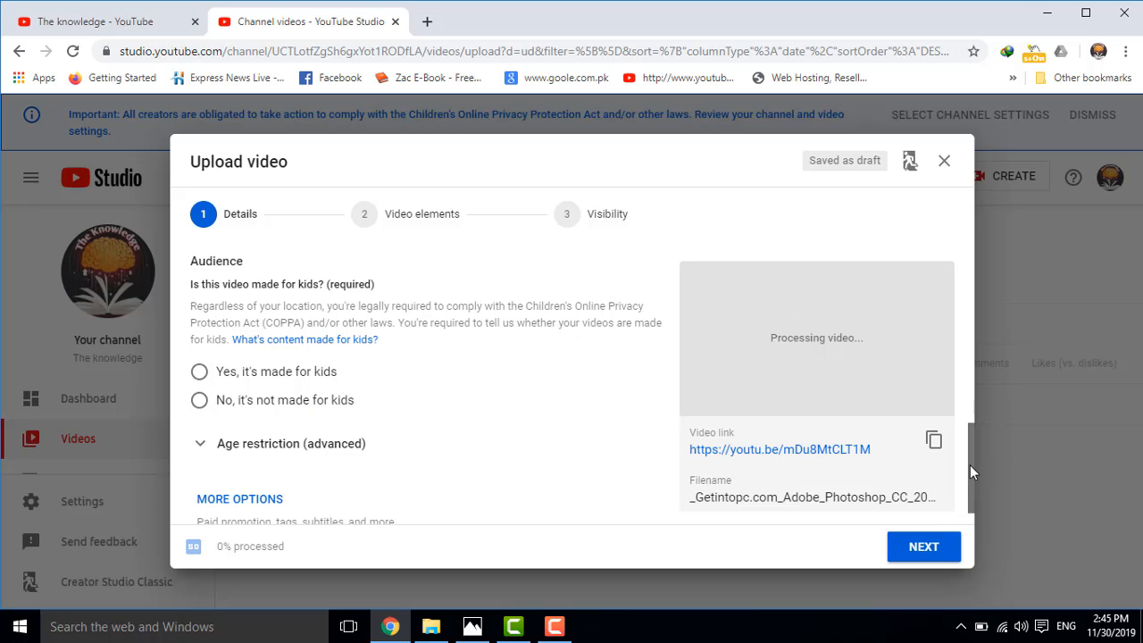
pyautogui.moveTo(970, 465); pyautogui.dragTo(971, 489)
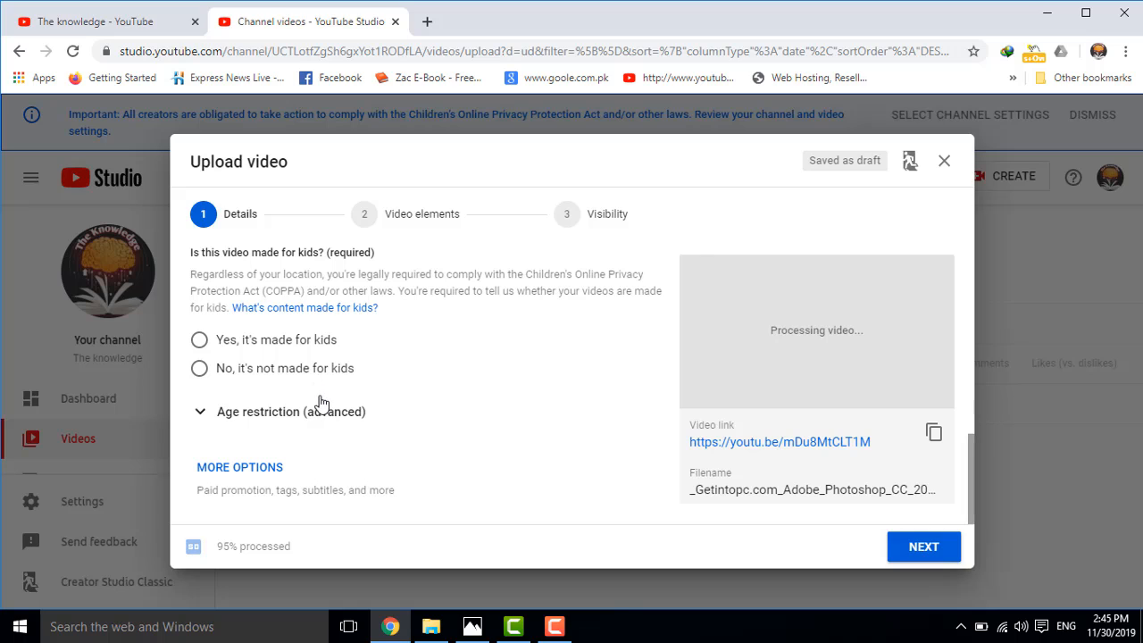
pyautogui.click(199, 343)
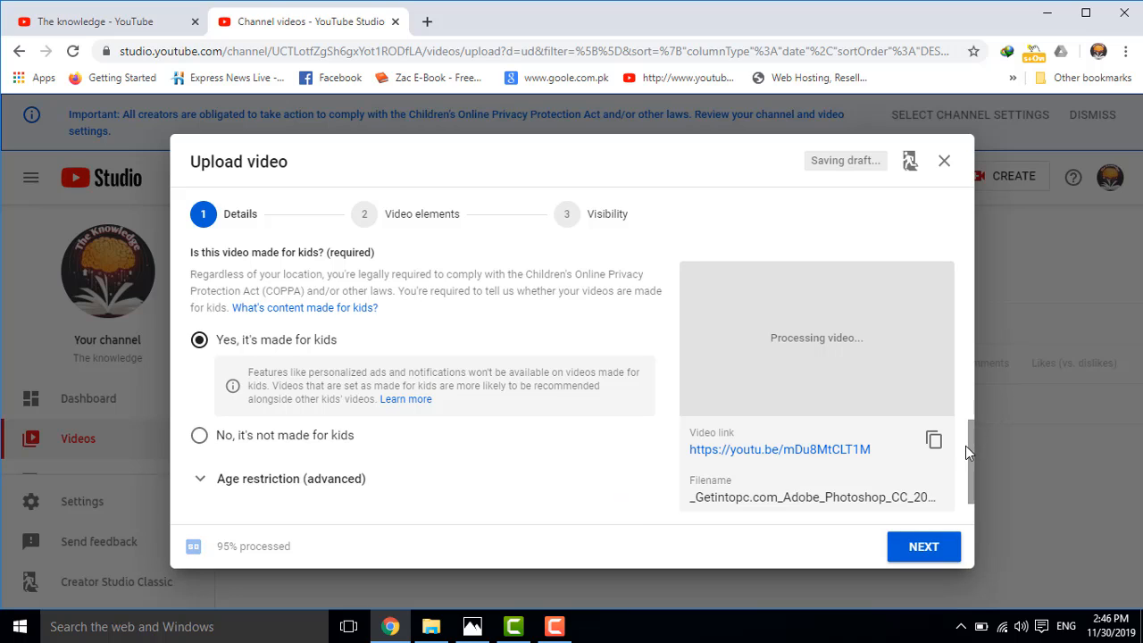
# - Show the additional video detail options and add the tag "getinto pc"
pyautogui.moveTo(972, 467); pyautogui.dragTo(973, 503)
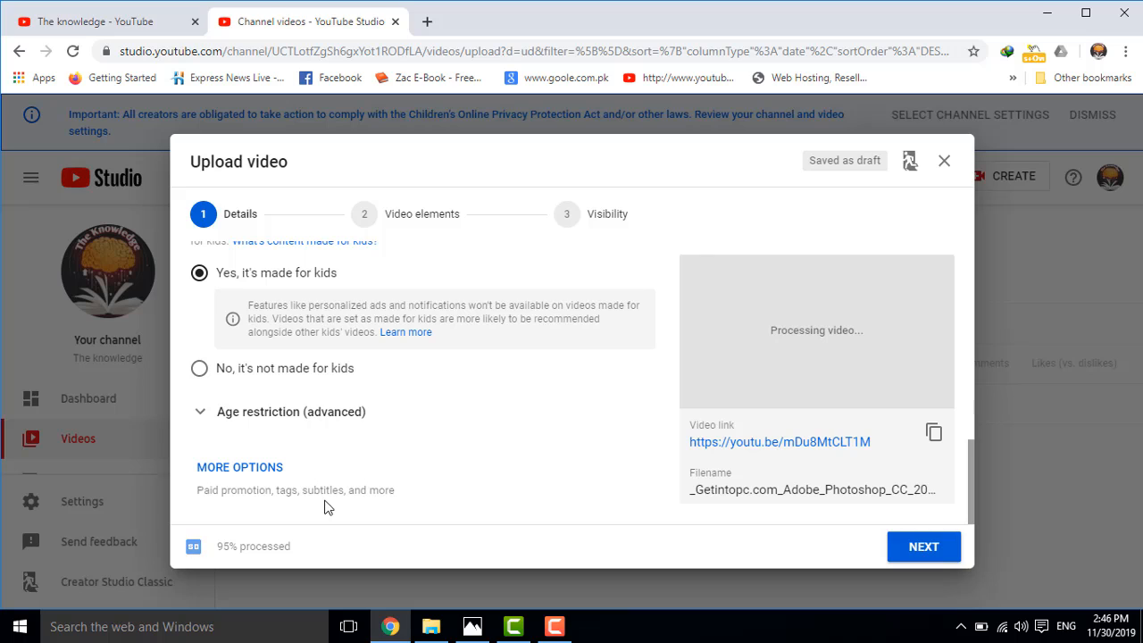
pyautogui.click(238, 468)
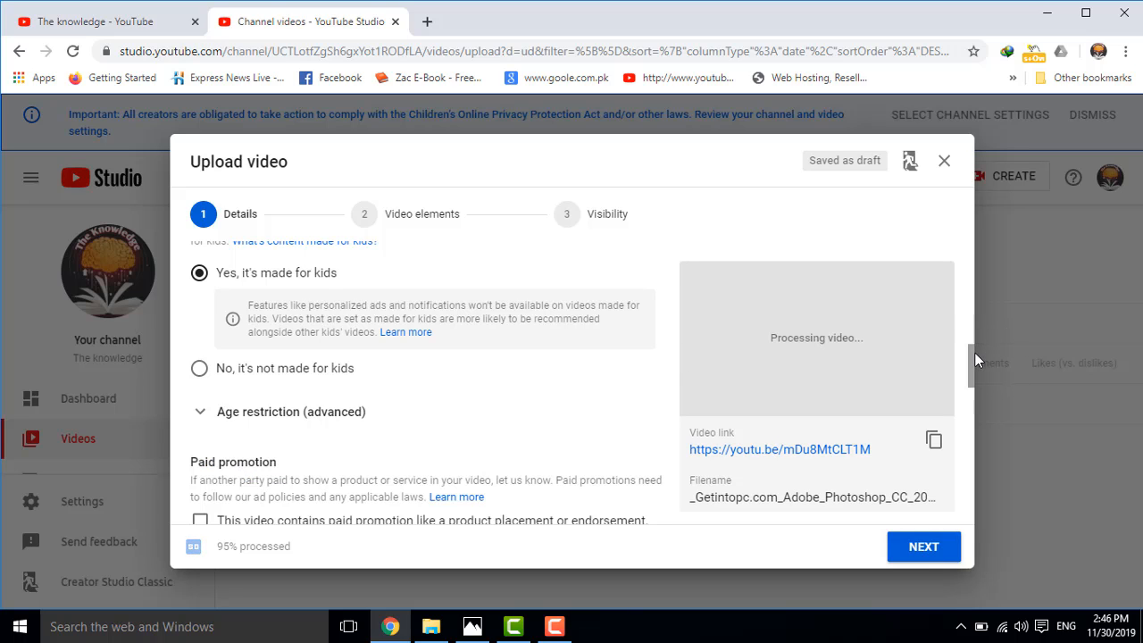
pyautogui.moveTo(975, 354); pyautogui.dragTo(978, 409)
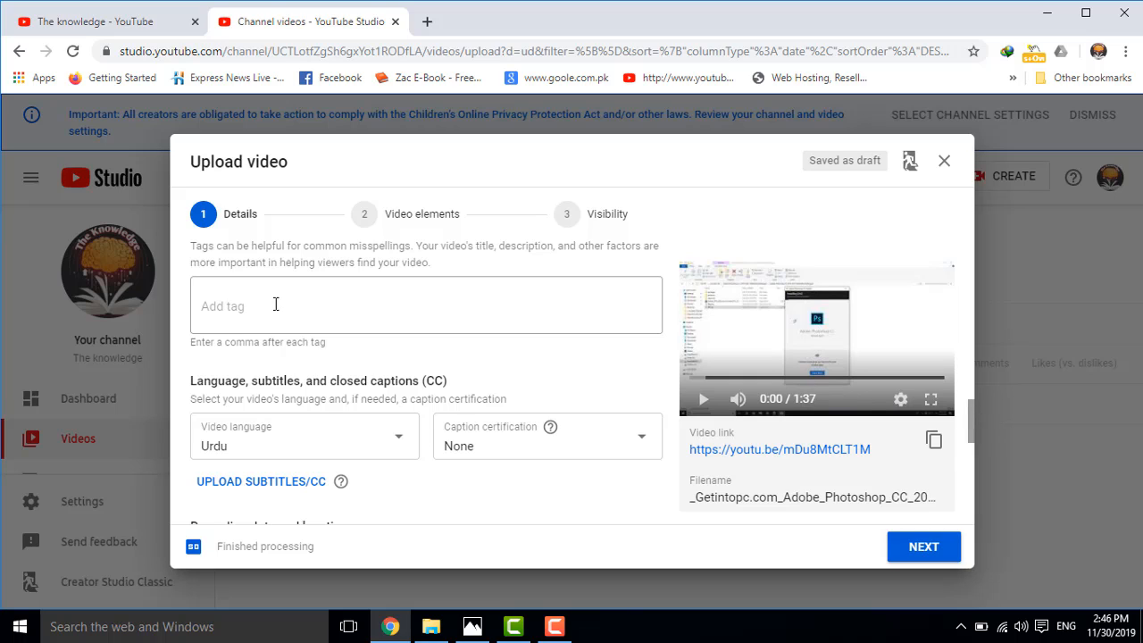
pyautogui.click(237, 301)
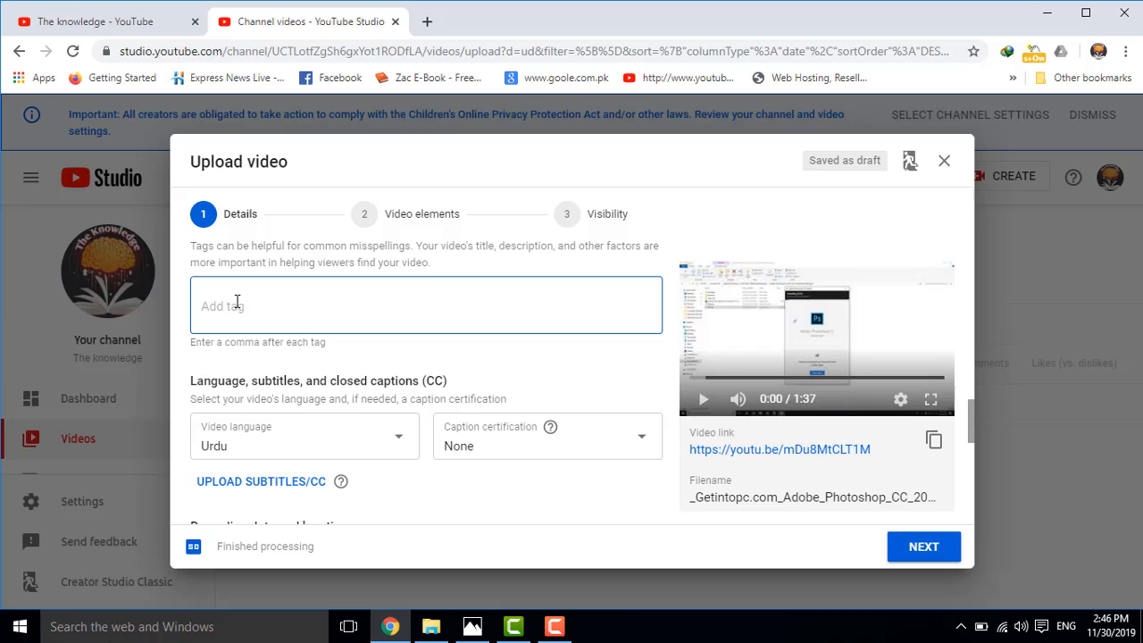
pyautogui.write('ge')
pyautogui.write('tinte p')
pyautogui.write('c')
pyautogui.press('Return')
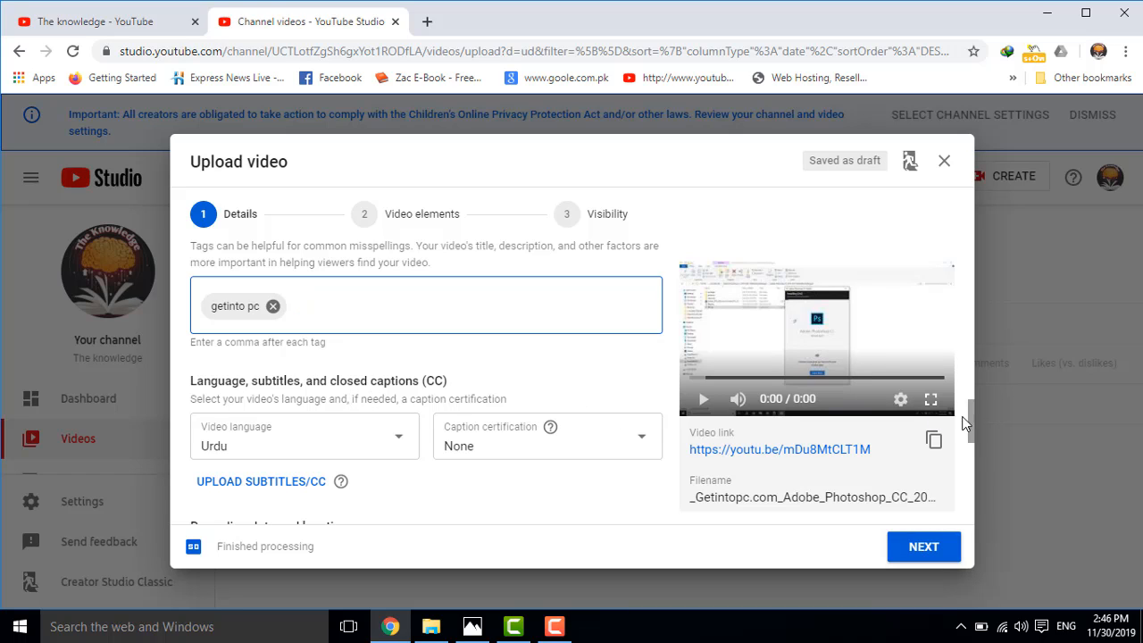
# - Proceed from the video details through Video elements to the Visibility stage without adding an end screen or cards
pyautogui.moveTo(974, 426); pyautogui.dragTo(971, 286)
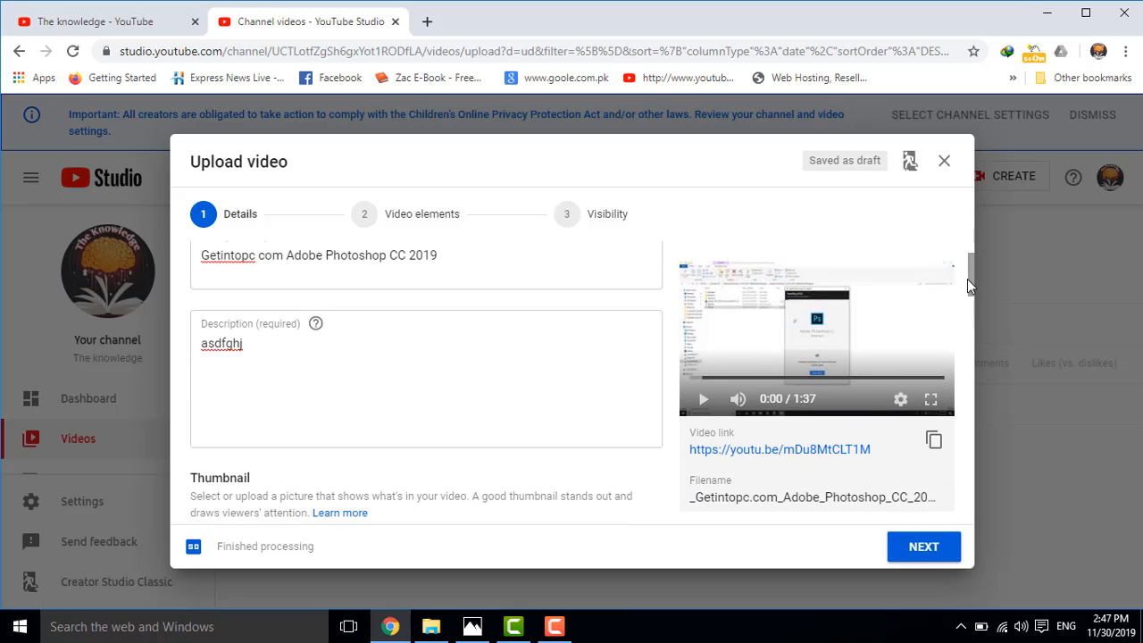
pyautogui.click(396, 221)
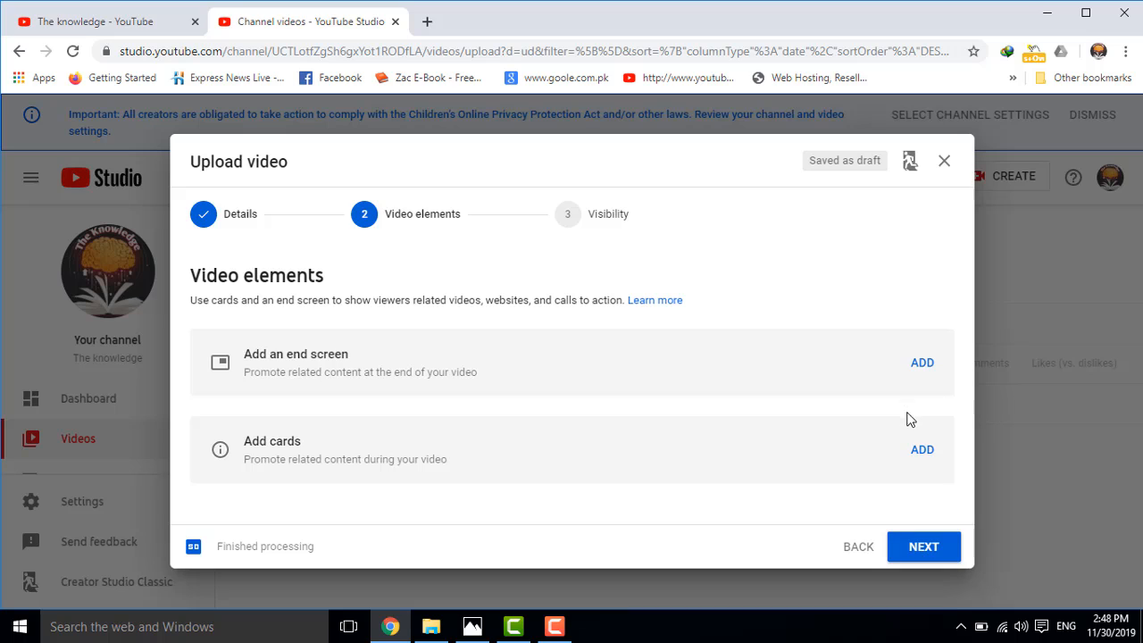
pyautogui.click(925, 549)
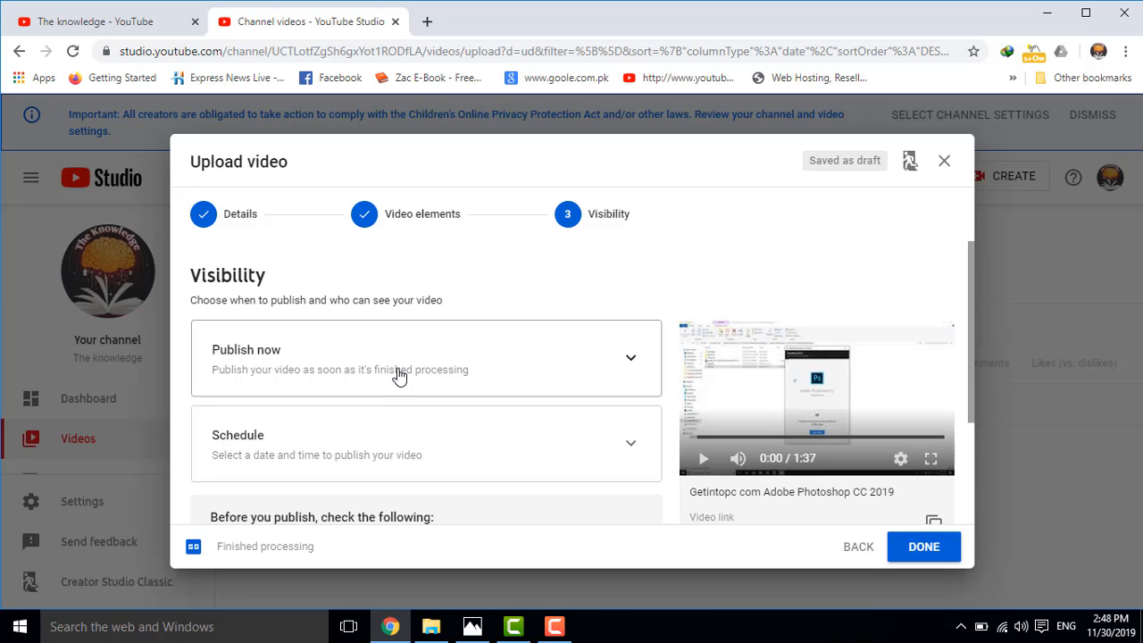
# - Set the Publish now visibility to Public, collapse its options and view the pre-publish checks
pyautogui.click(632, 360)
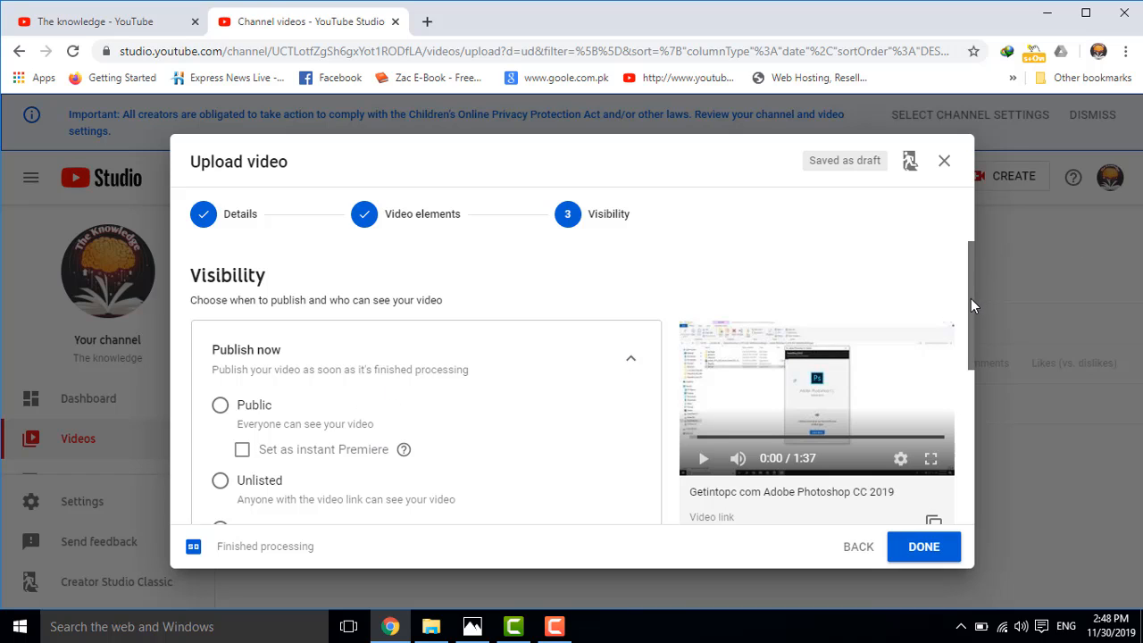
pyautogui.moveTo(974, 306)
pyautogui.mouseDown()
pyautogui.moveTo(974, 358)
pyautogui.moveTo(974, 296)
pyautogui.mouseUp()
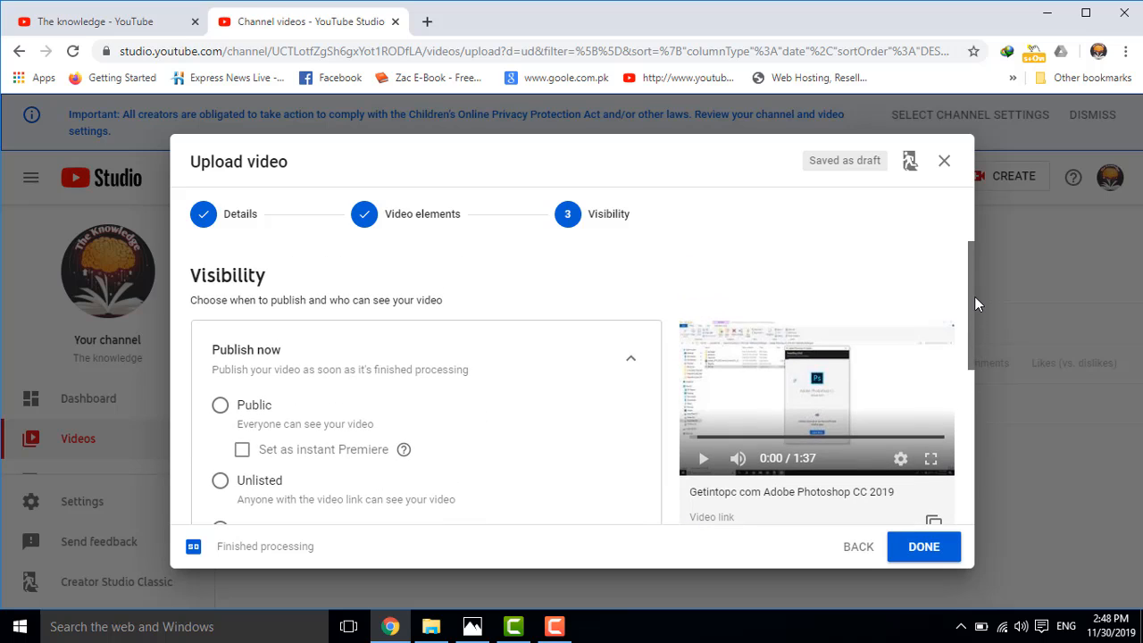
pyautogui.click(220, 406)
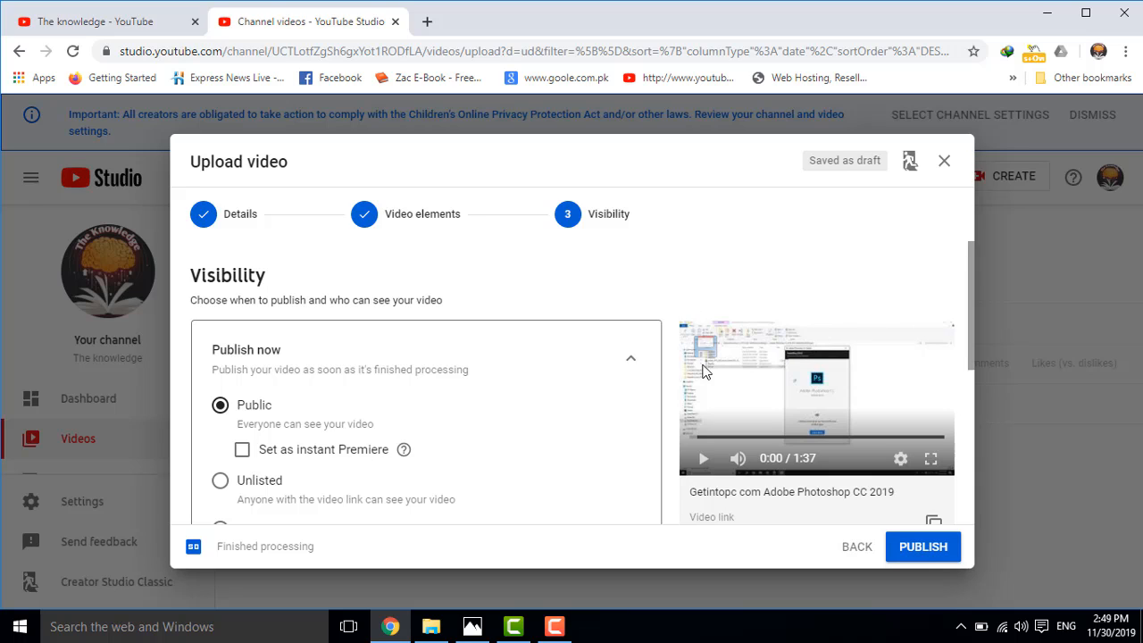
pyautogui.click(630, 361)
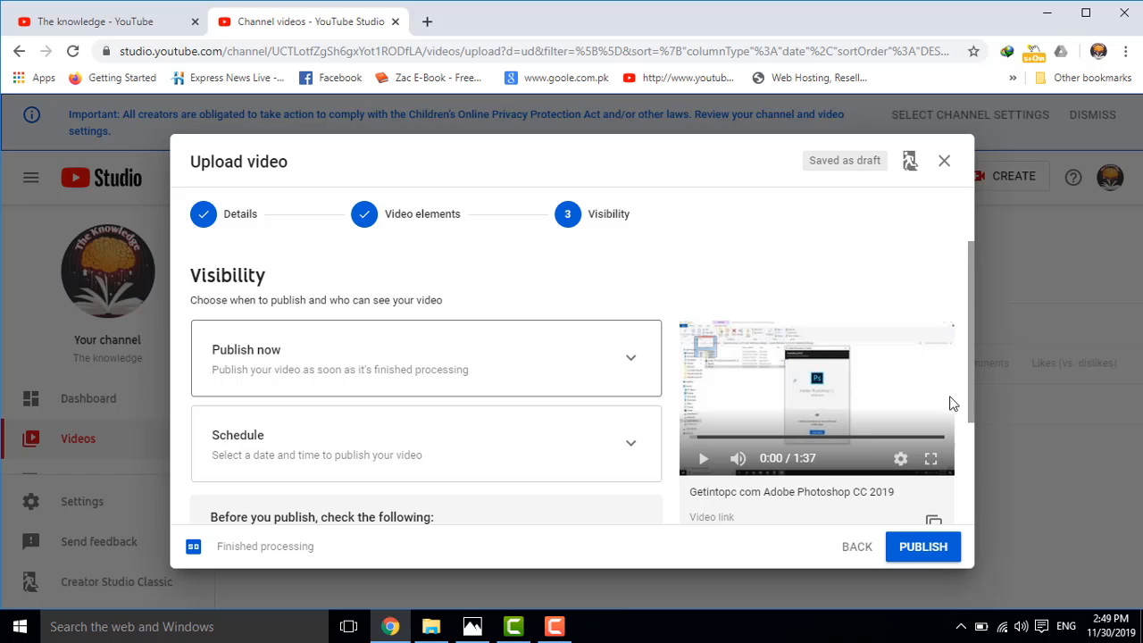
pyautogui.moveTo(972, 368); pyautogui.dragTo(978, 477)
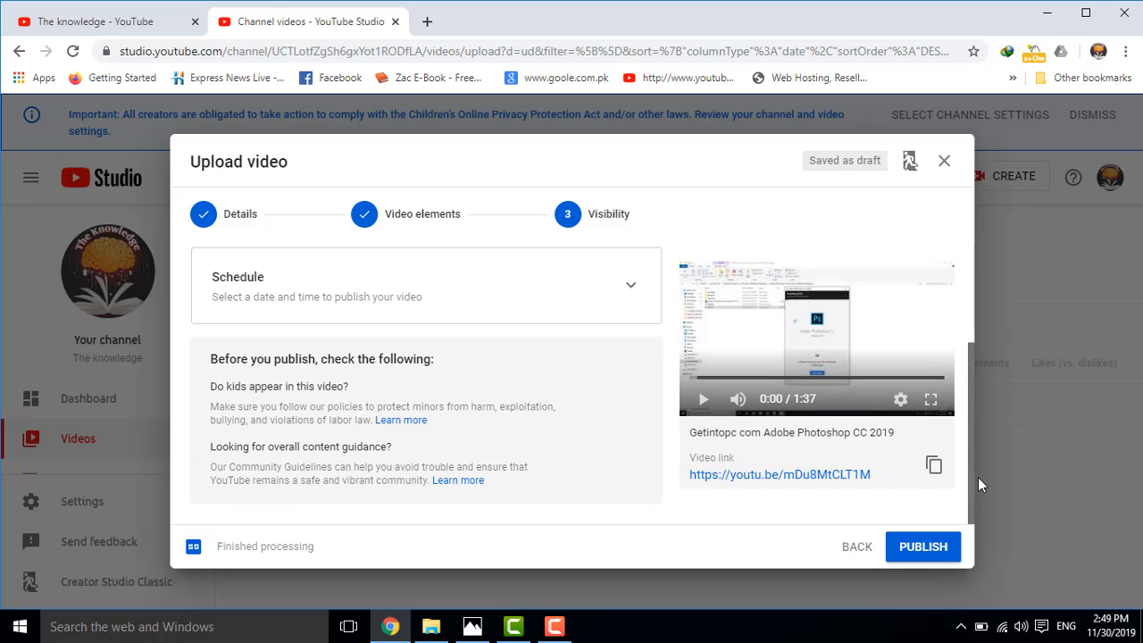